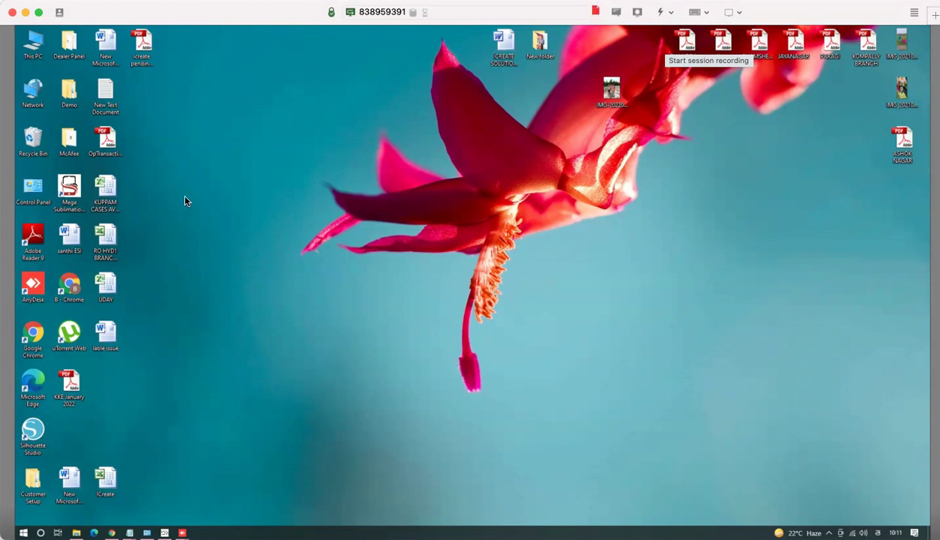
Launch Mega Sublimation from the desktop and browse the 3D category of downloadable images.
click(69, 192)
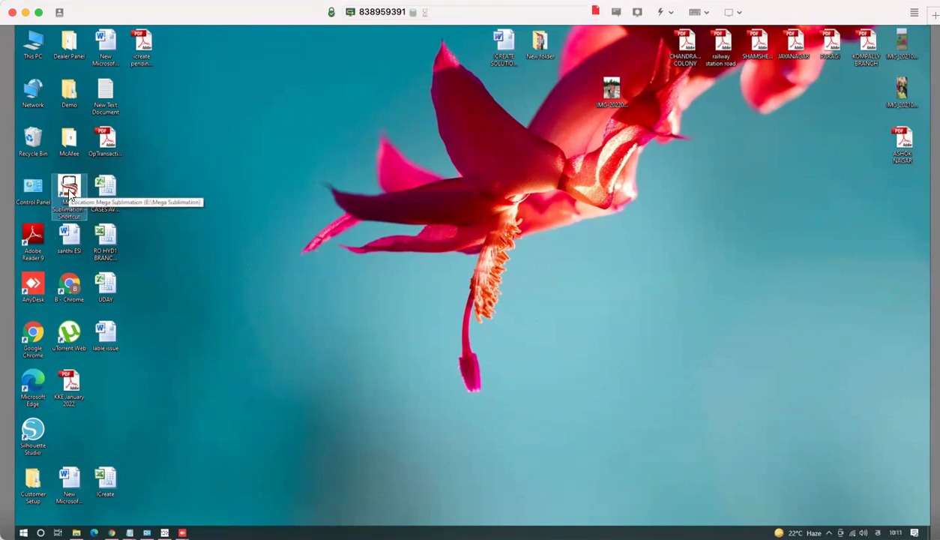
double_click(69, 191)
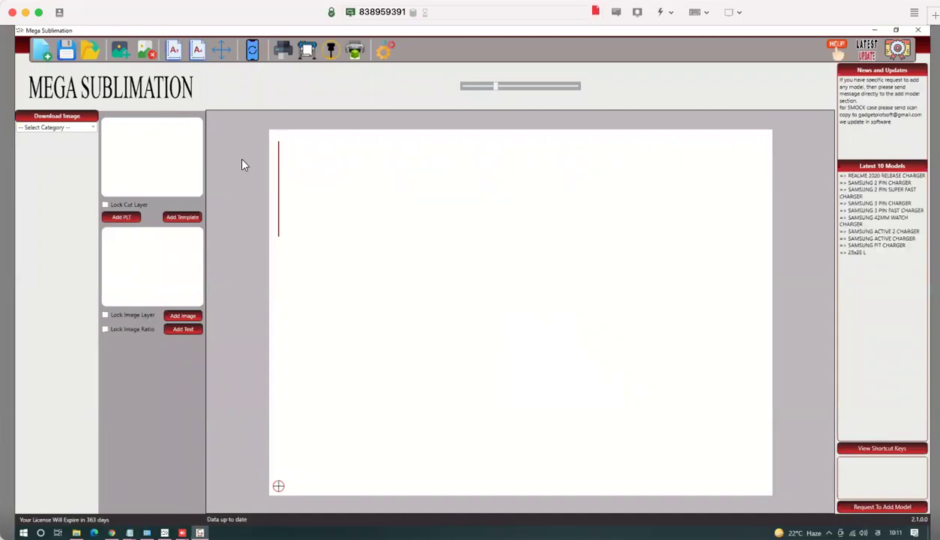
click(85, 127)
click(39, 140)
scroll(60, 276, down, 10)
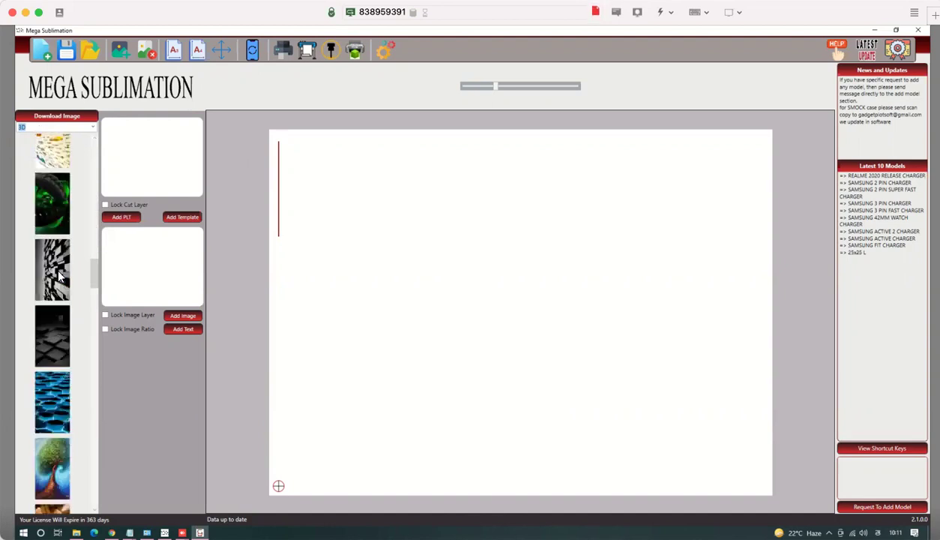
scroll(51, 405, down, 3)
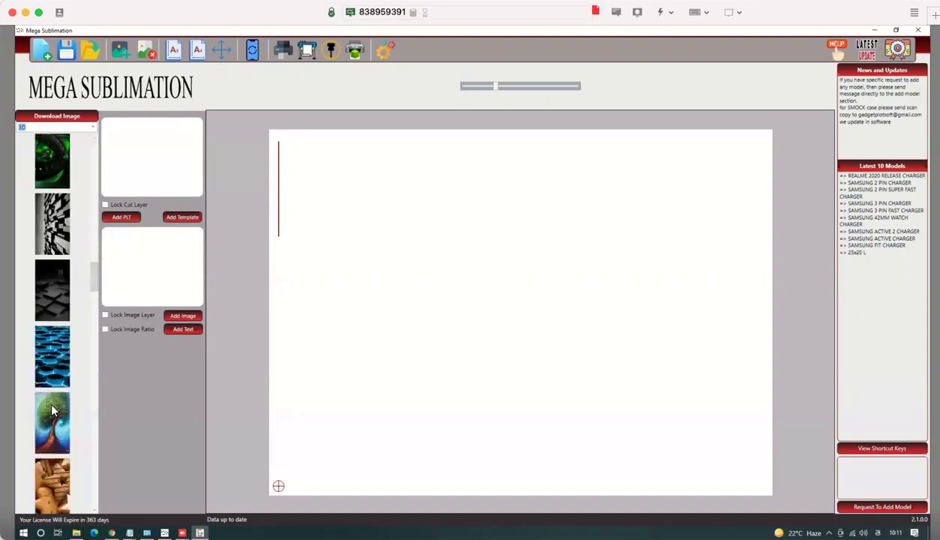
scroll(50, 396, down, 5)
scroll(59, 220, up, 10)
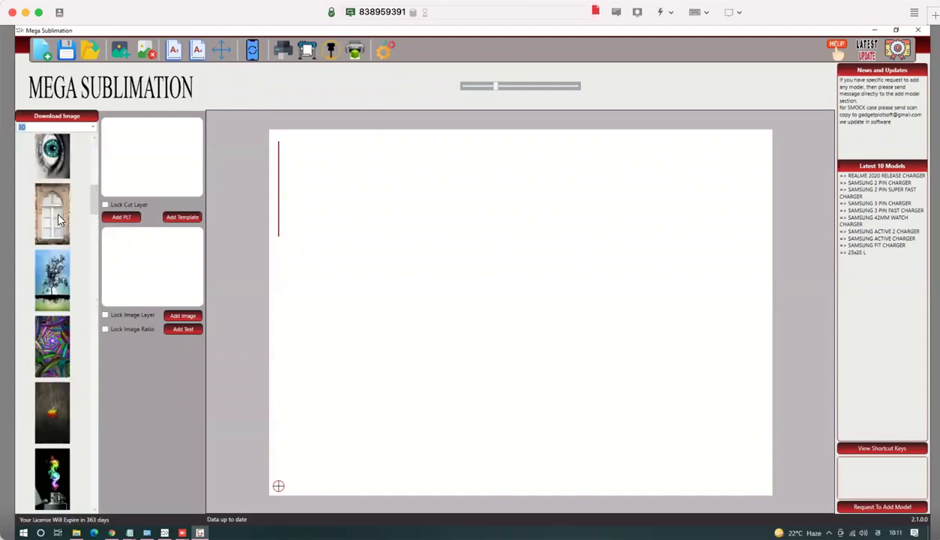
scroll(54, 199, up, 5)
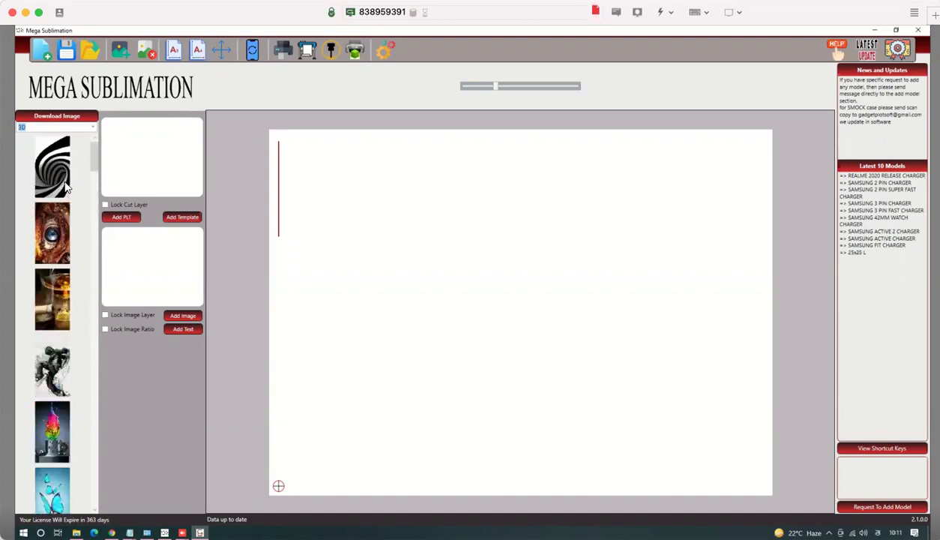
Open the template selection and filter it to PHONE, brand APPLE and type APPLE SKIN.
click(184, 218)
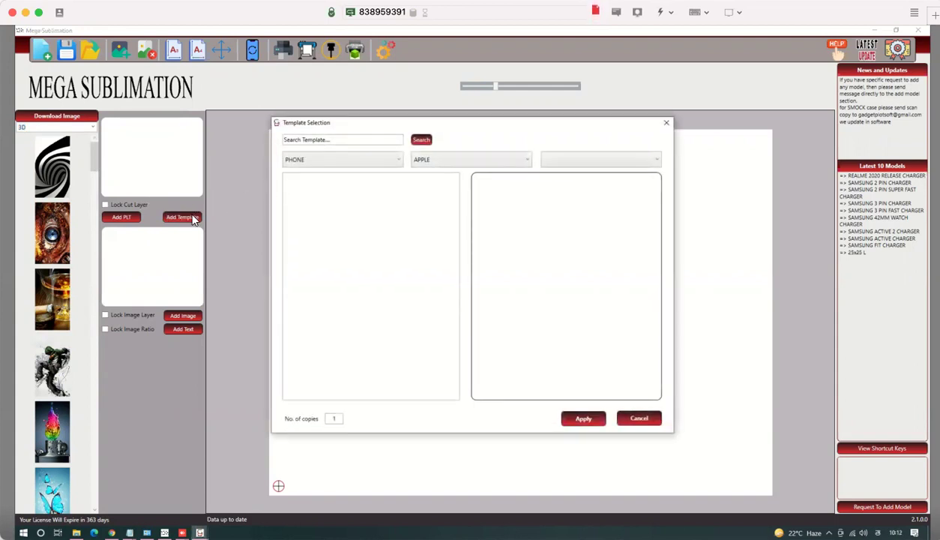
click(311, 163)
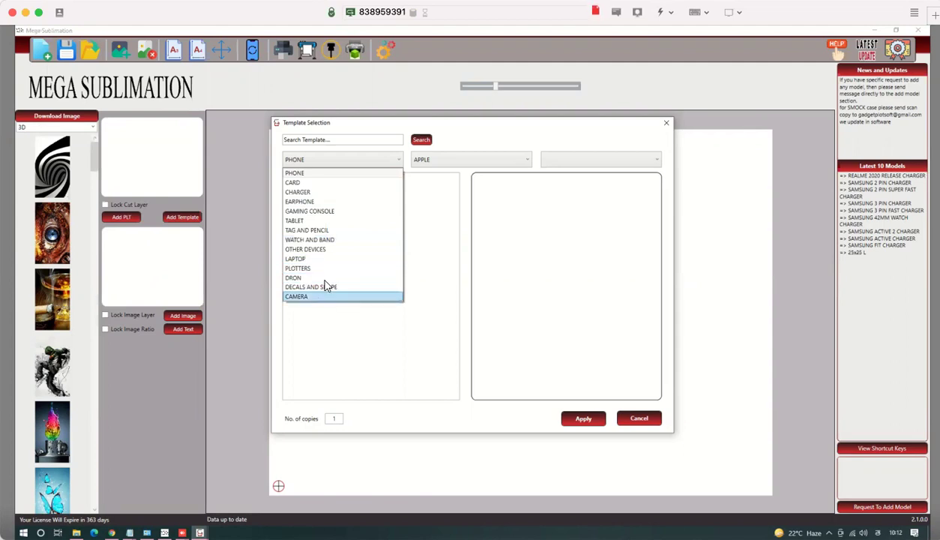
click(342, 162)
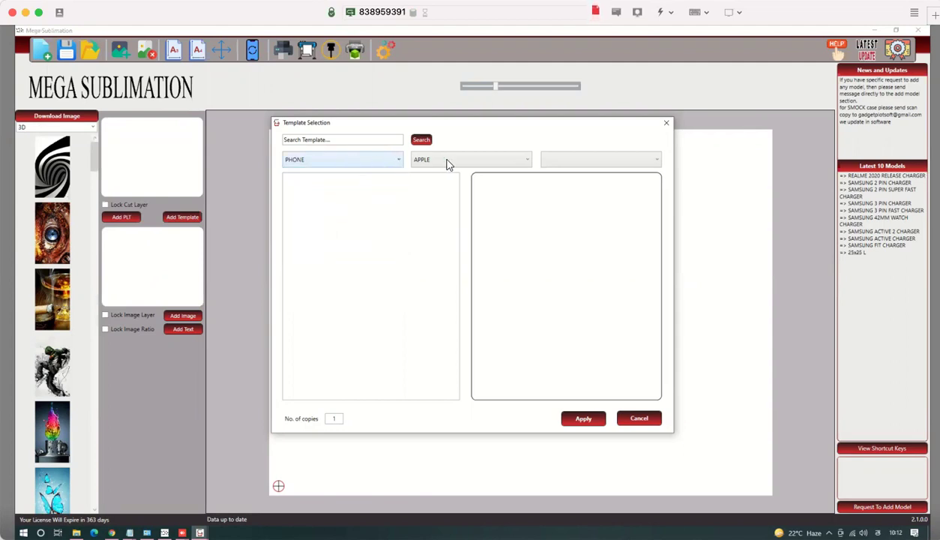
click(459, 162)
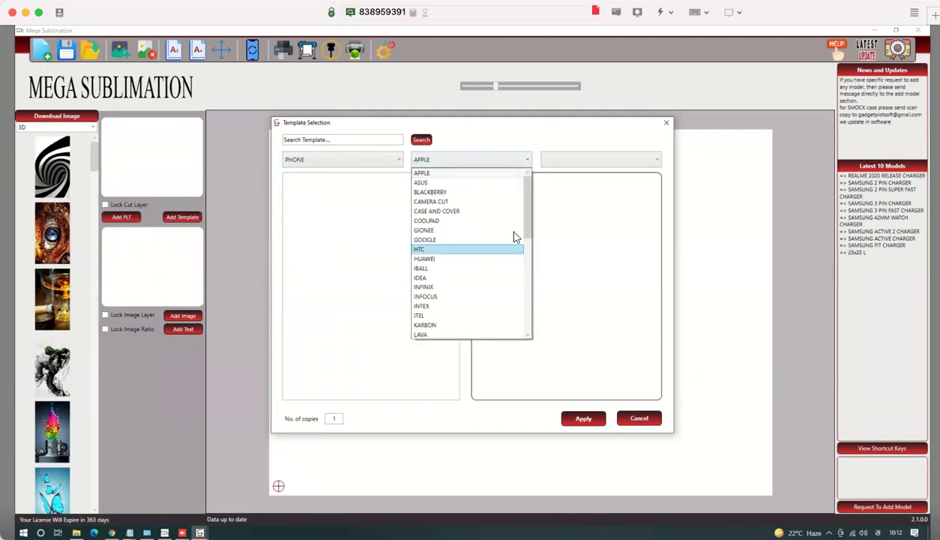
drag(527, 222, 527, 330)
drag(528, 238, 527, 166)
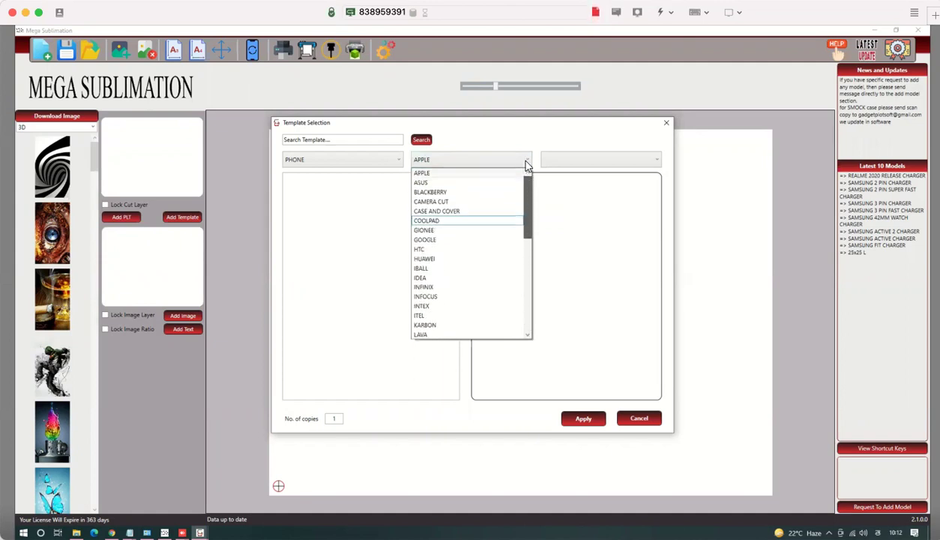
click(430, 175)
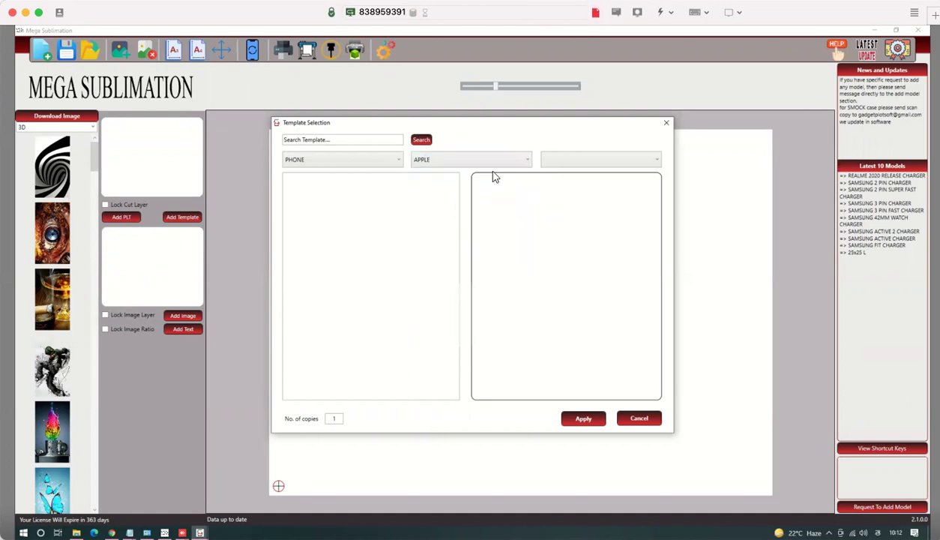
click(569, 163)
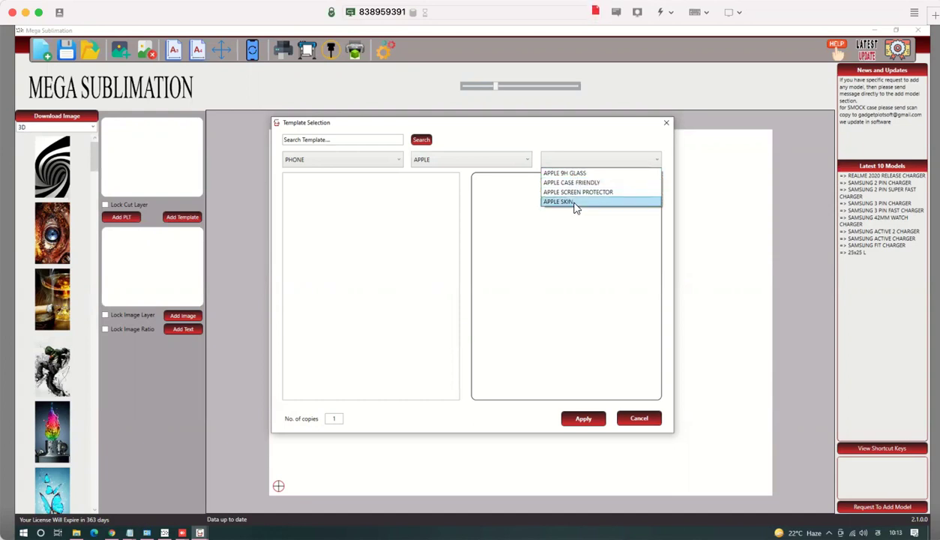
click(575, 203)
Look through the Apple skin models and preview the APPLE IPHONE 13 MINI - B template.
click(345, 217)
click(344, 188)
click(343, 178)
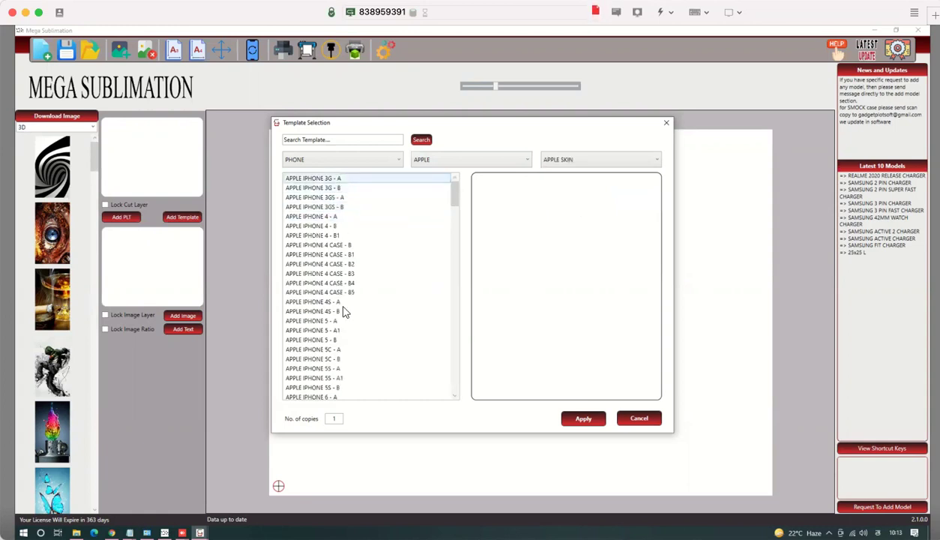
scroll(348, 310, down, 10)
click(367, 303)
scroll(368, 321, down, 10)
click(338, 387)
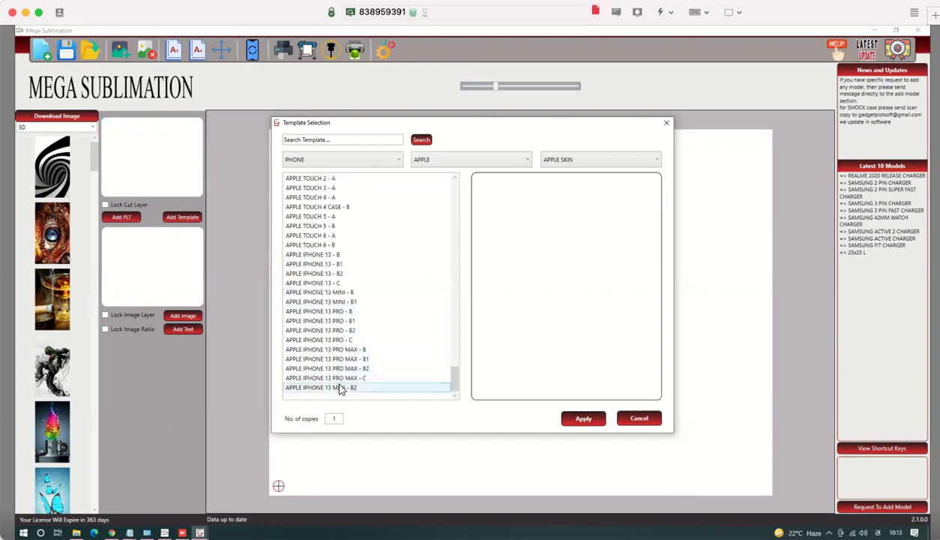
click(346, 378)
click(346, 368)
click(343, 359)
click(344, 349)
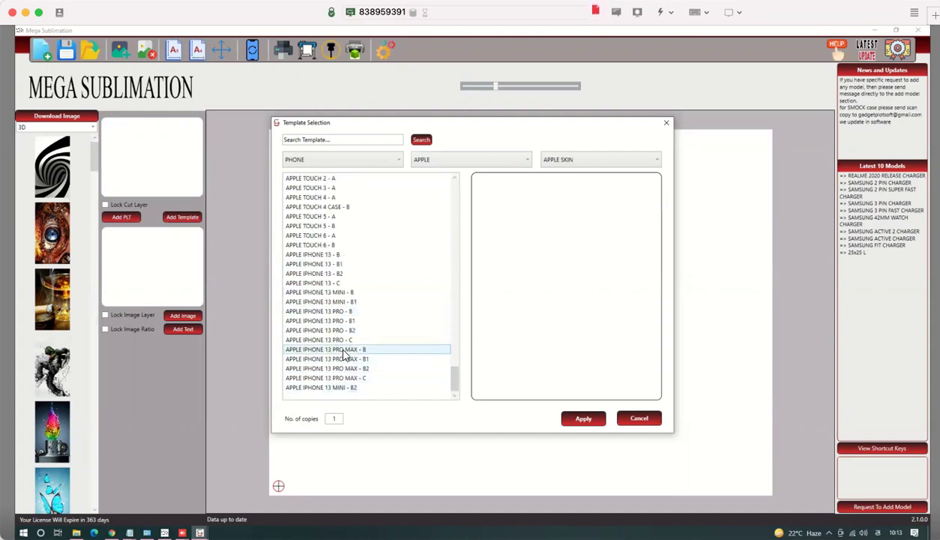
click(338, 301)
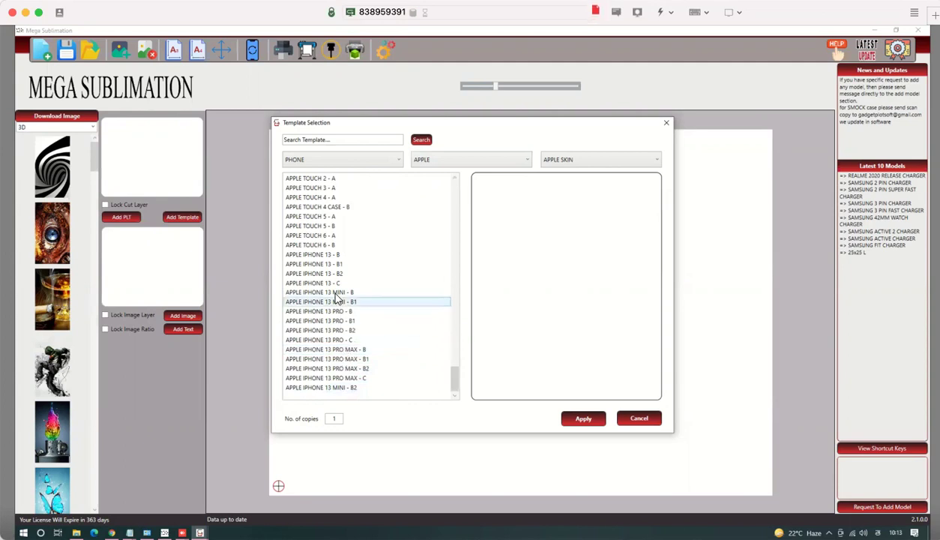
click(335, 293)
click(340, 293)
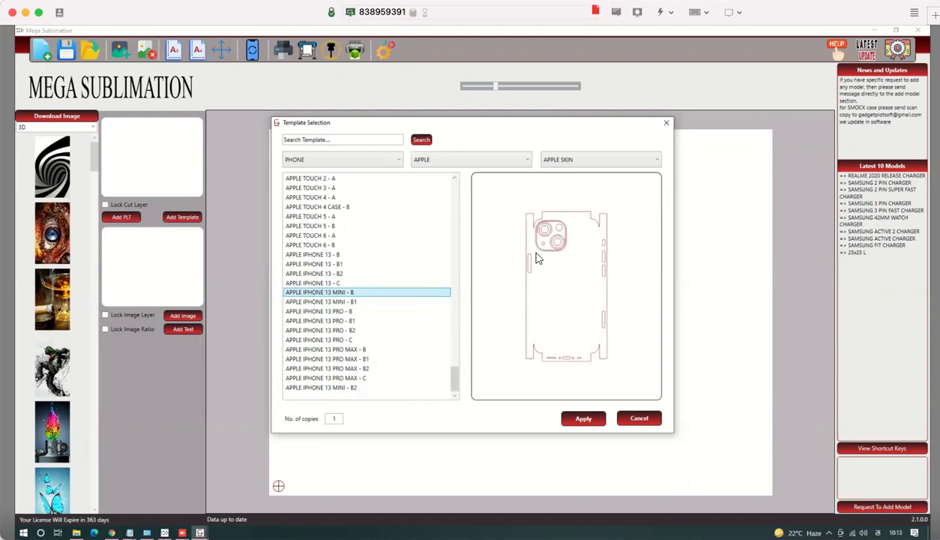
Preview the APPLE IPHONE 13 MINI - B1 template and the 13 PRO - B, B1 and B2 variants.
click(367, 302)
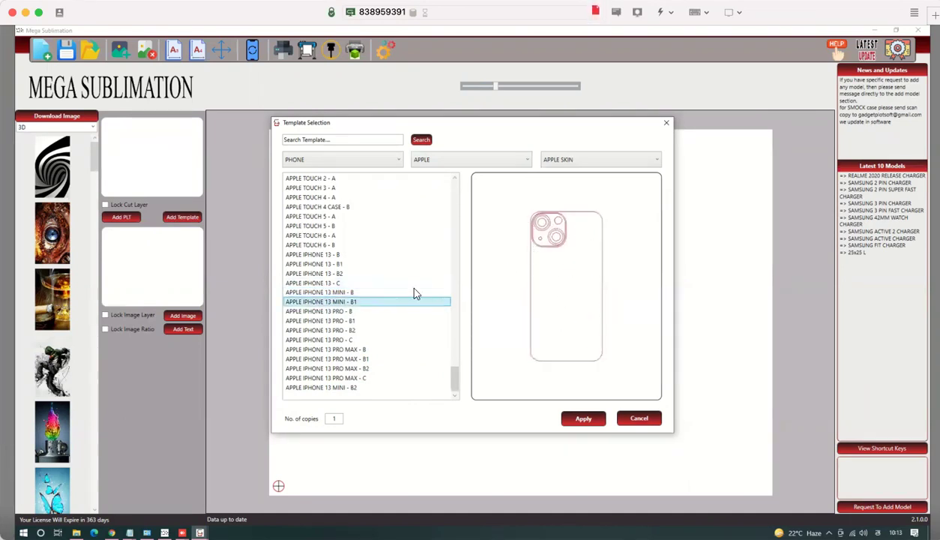
click(383, 292)
click(379, 303)
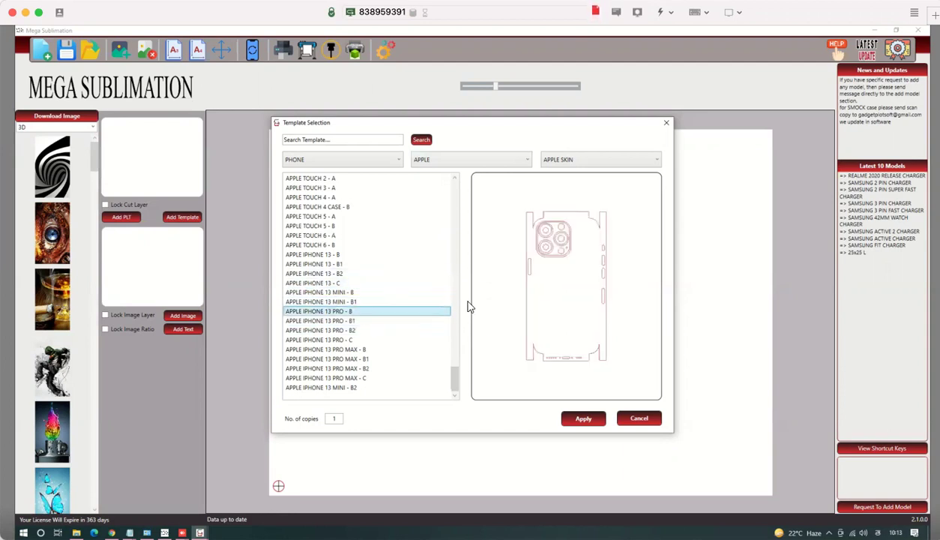
click(358, 321)
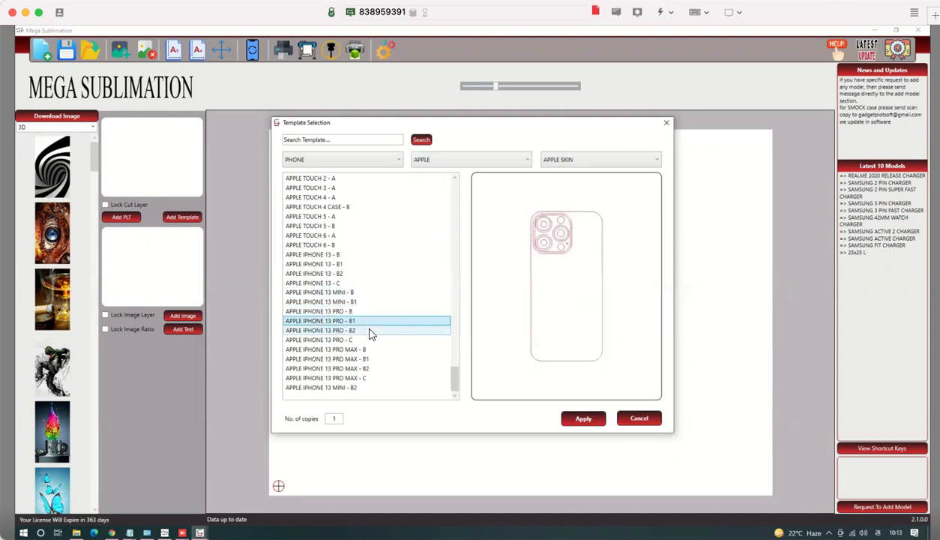
click(369, 332)
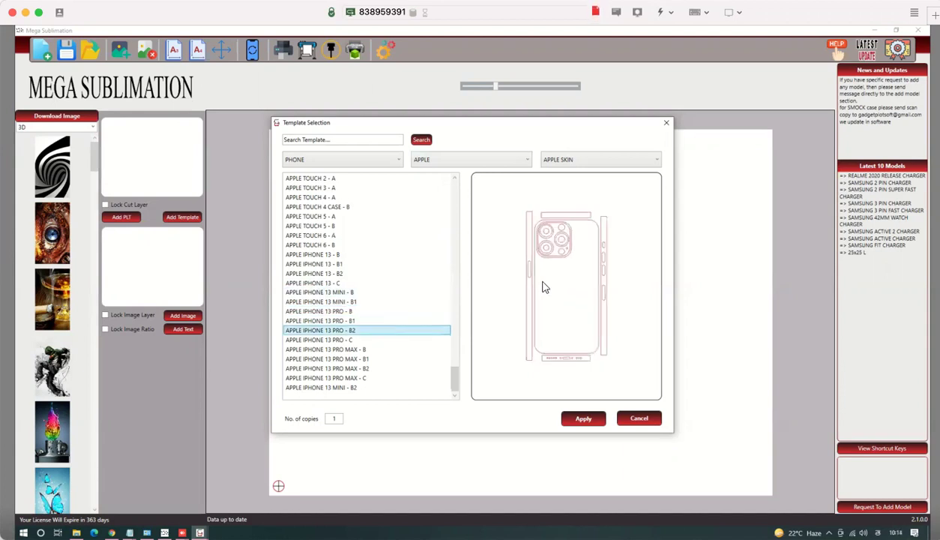
Apply the APPLE IPHONE 13 PRO - B template to the page and shift its cut outline slightly downward.
click(355, 312)
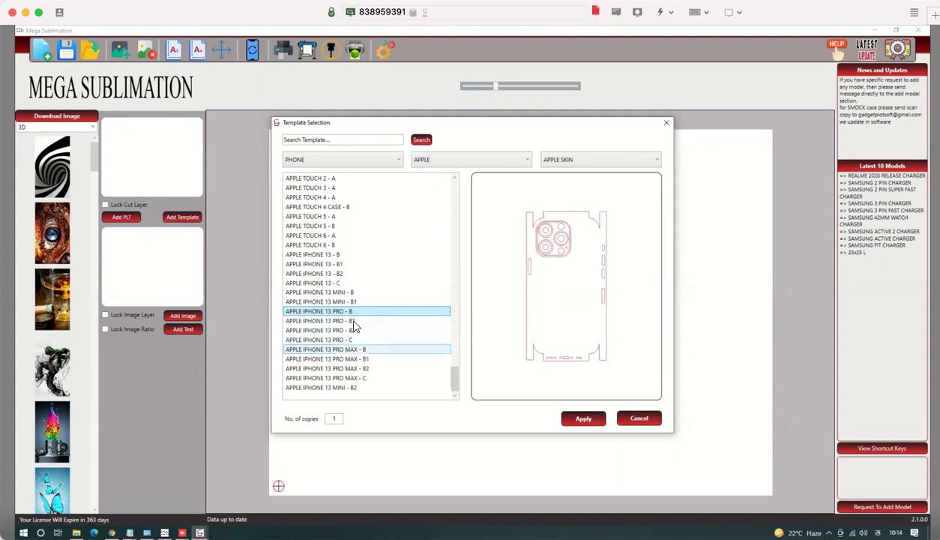
click(584, 420)
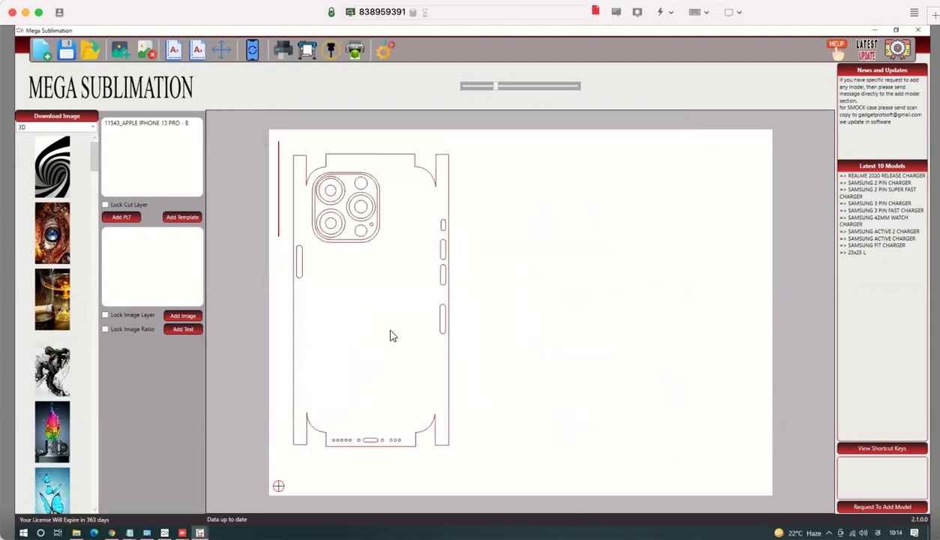
drag(353, 204, 353, 231)
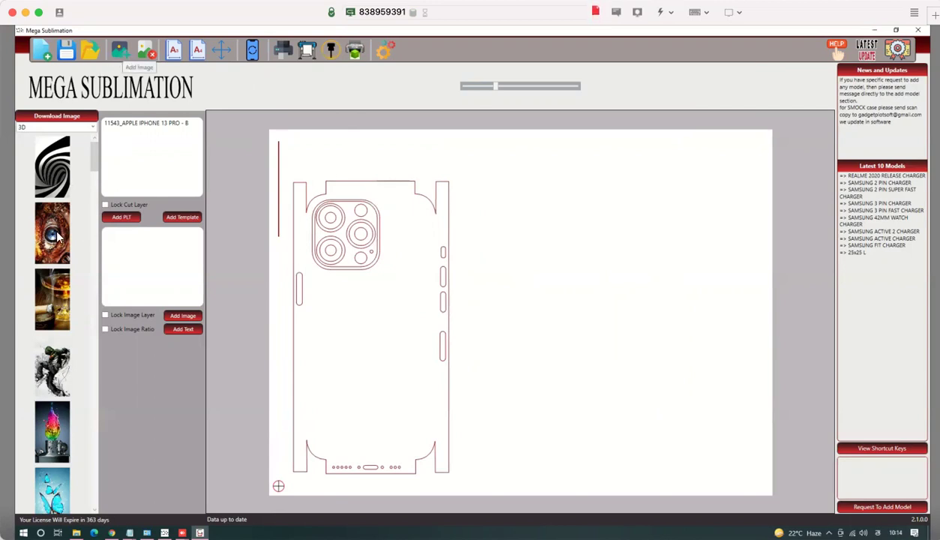
drag(58, 237, 433, 300)
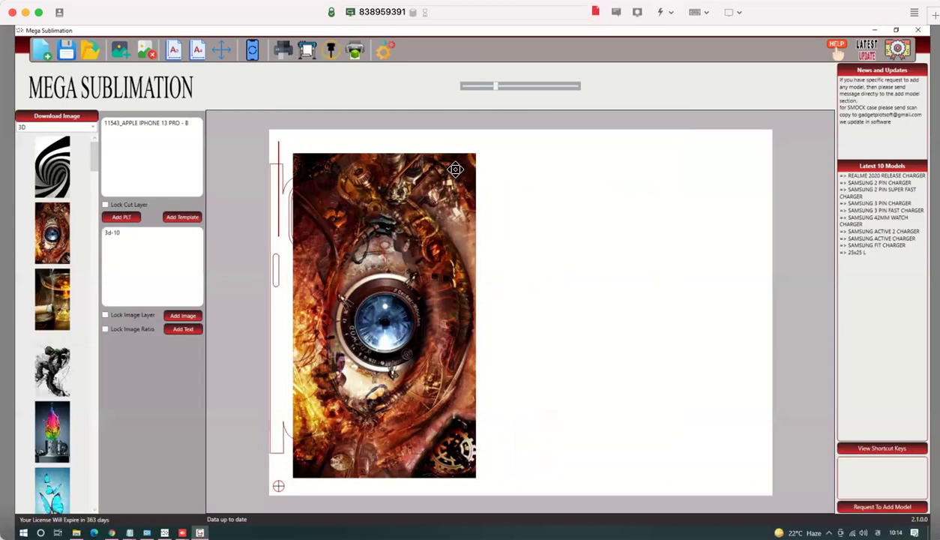
right_click(508, 189)
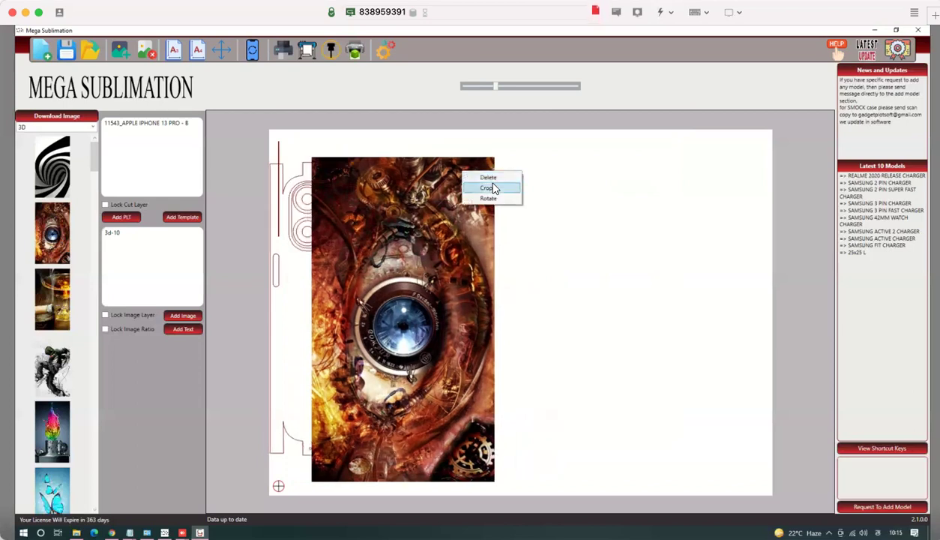
click(484, 177)
Add the yellow roaring gorilla image from the 3D category and position the iPhone 13 PRO cut outline centrally over it.
drag(330, 243, 359, 248)
scroll(61, 447, down, 15)
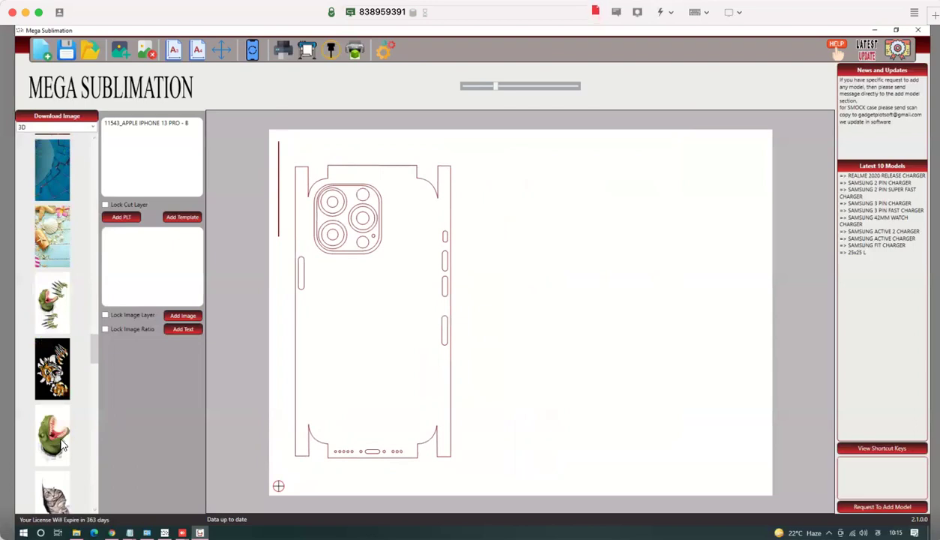
scroll(60, 438, down, 1)
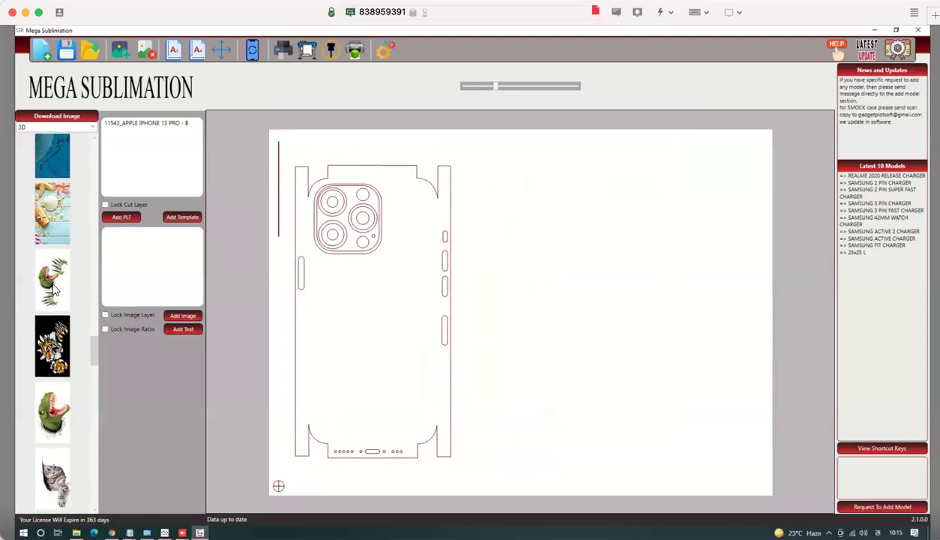
scroll(43, 434, down, 8)
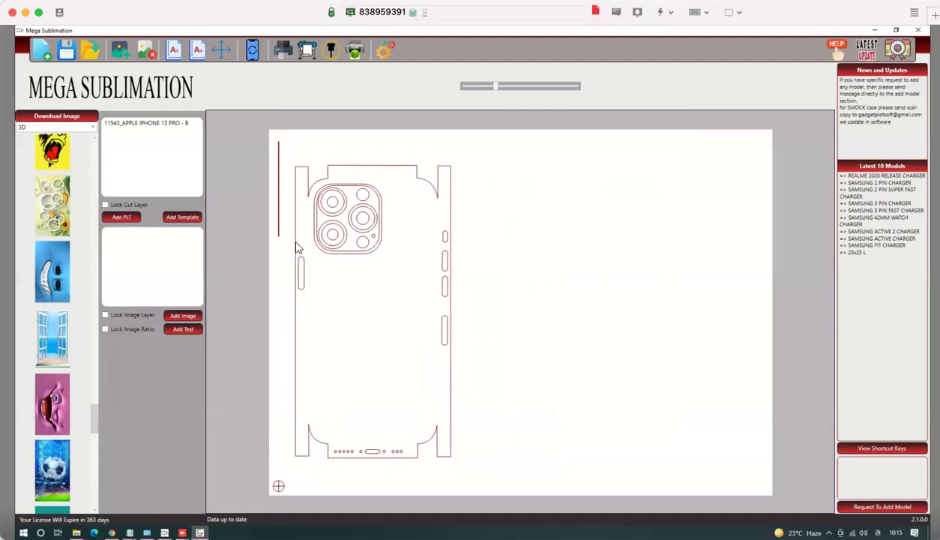
drag(424, 271, 408, 259)
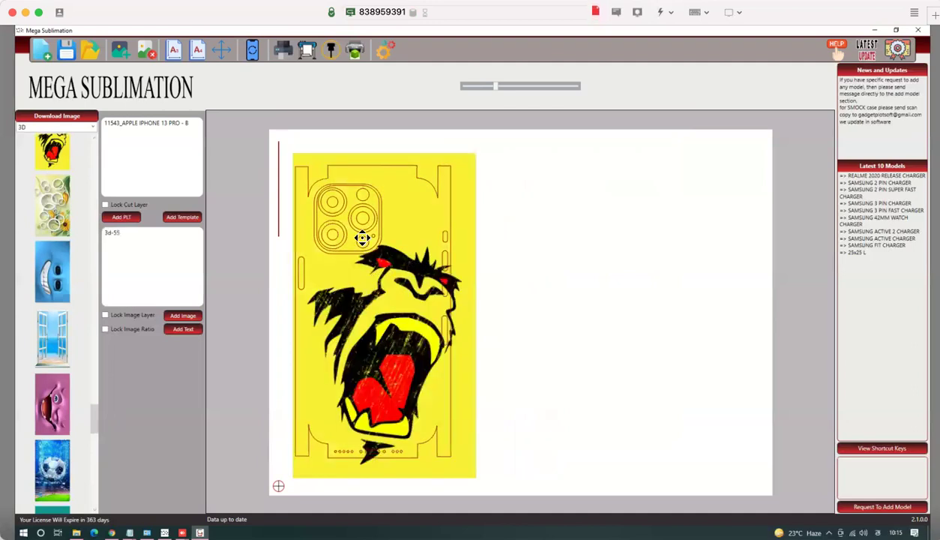
drag(362, 238, 375, 240)
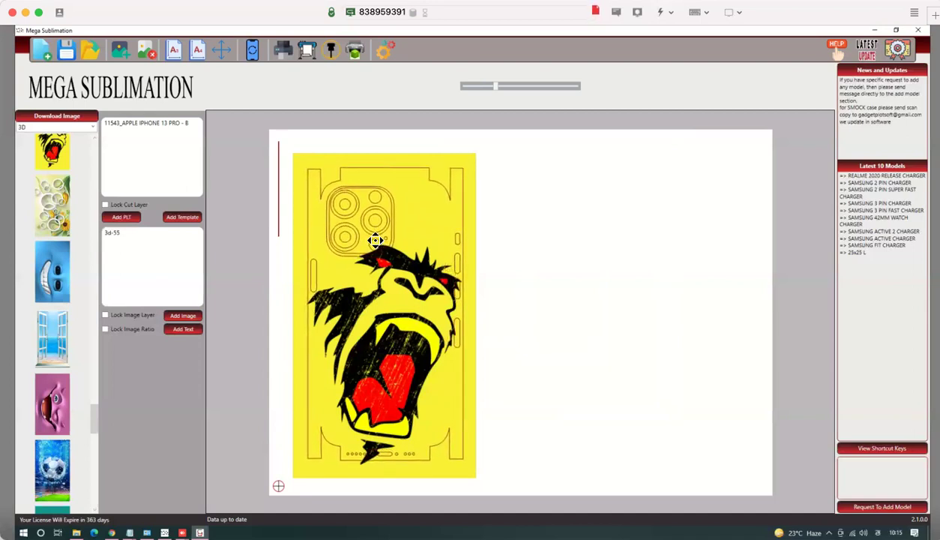